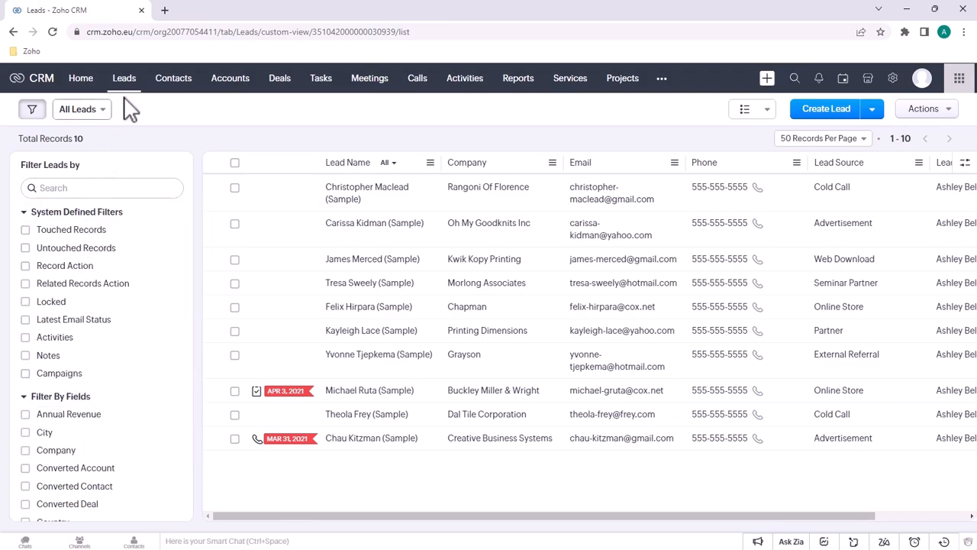
Search the lead filter fields for 'cit' and tick City to add an 'is' condition
scroll(103, 321, down, 5)
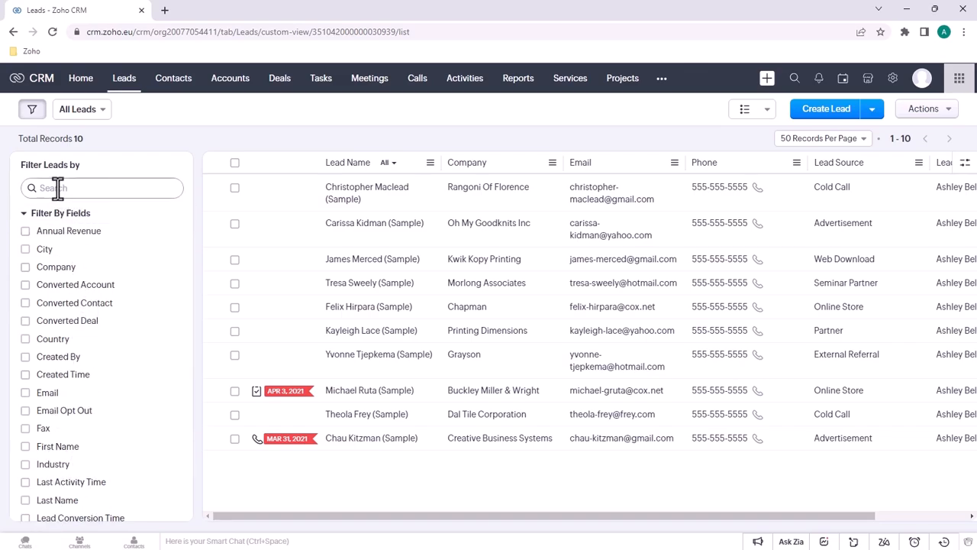
click(92, 187)
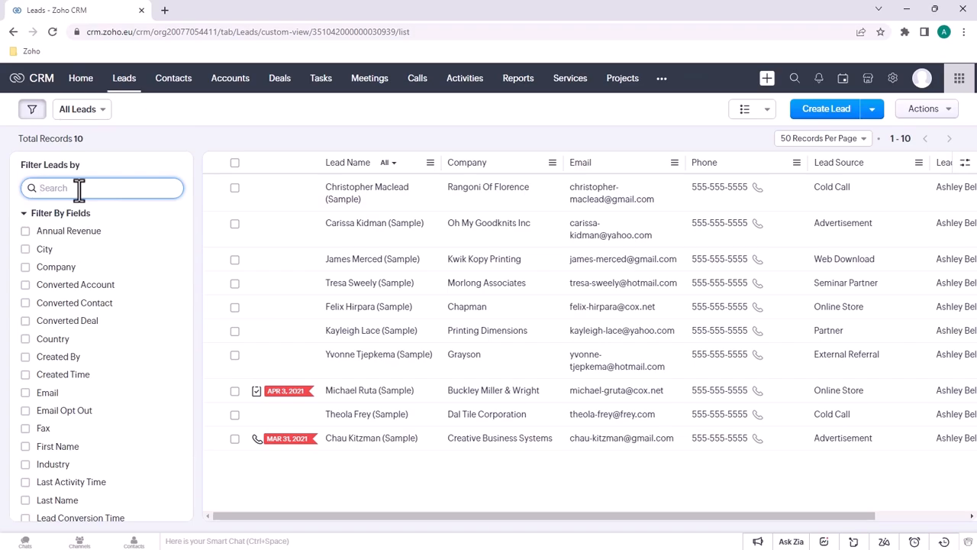
text(xc)
key(BackSpace)
key(BackSpace)
text(c)
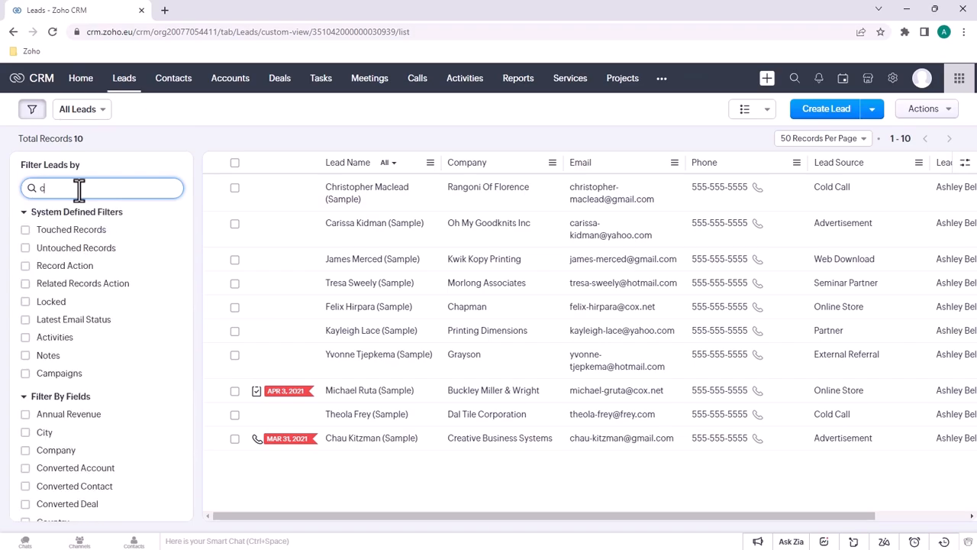
text(ity)
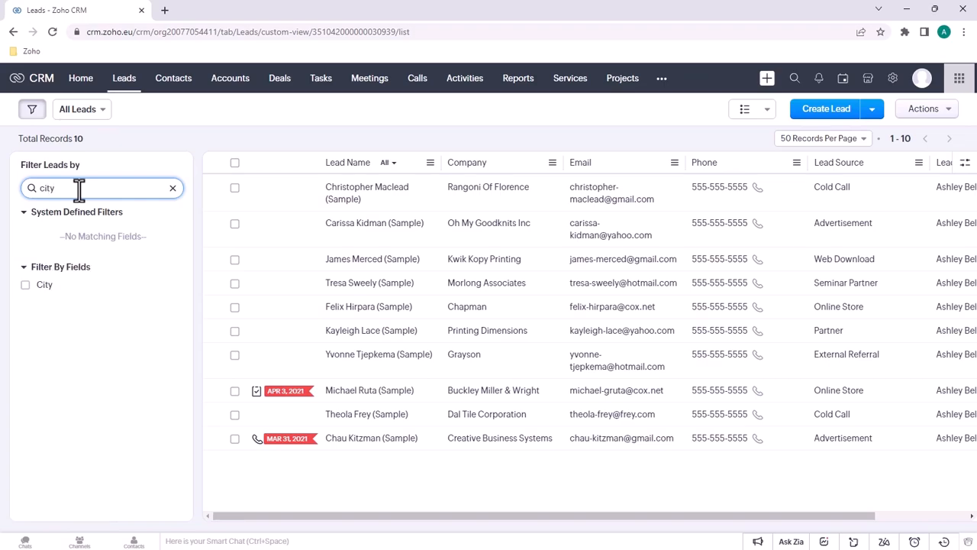
click(26, 286)
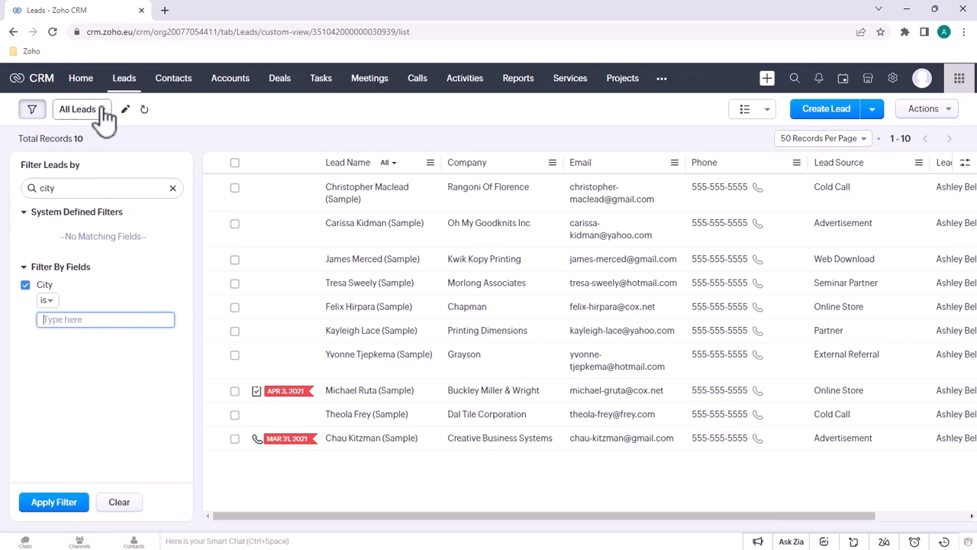
Clear the City condition and filter search, then change the view from All Leads to My Leads
click(122, 504)
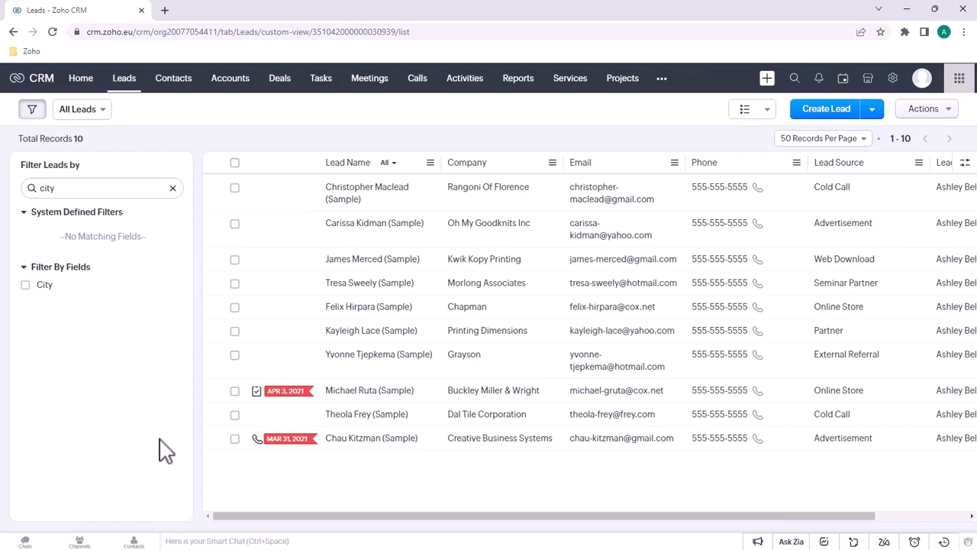
click(172, 188)
click(102, 112)
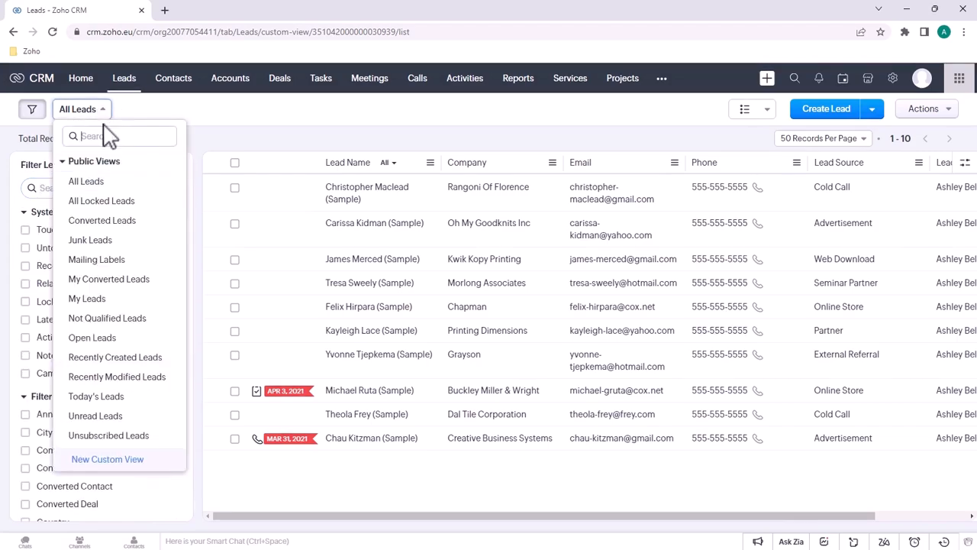
click(100, 183)
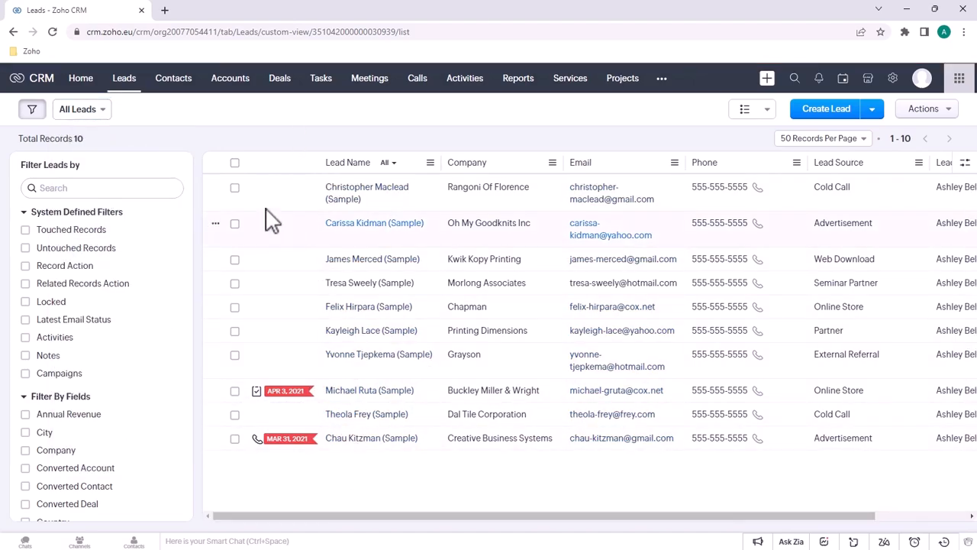
click(94, 113)
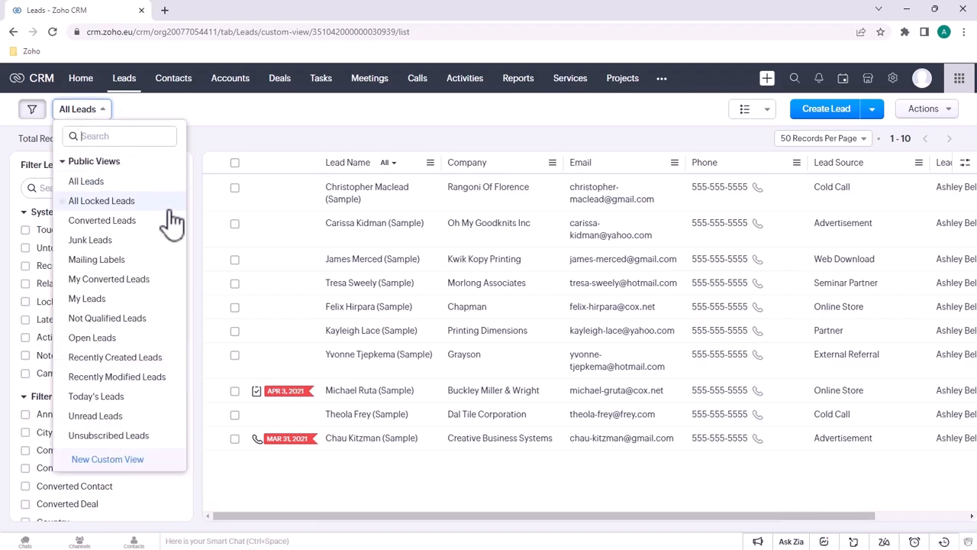
click(86, 299)
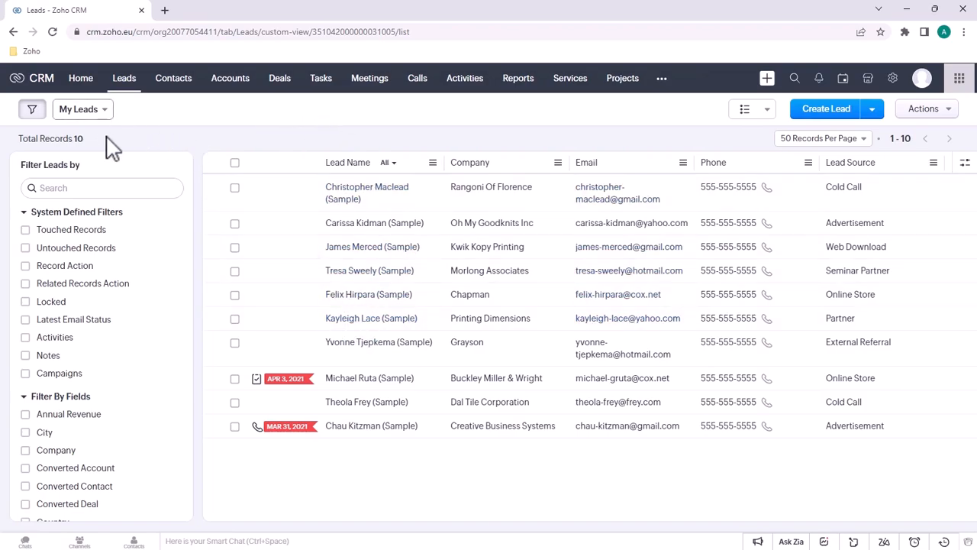
click(88, 111)
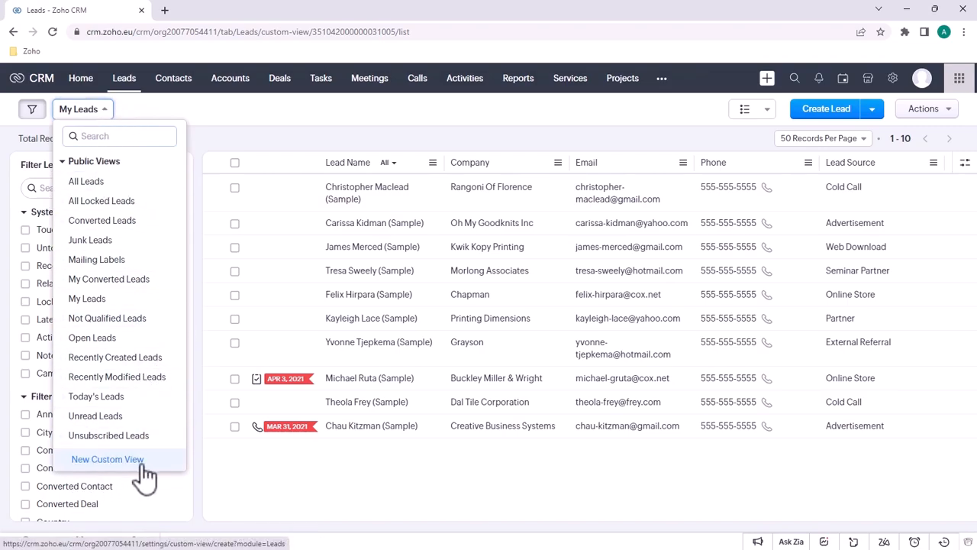
click(389, 126)
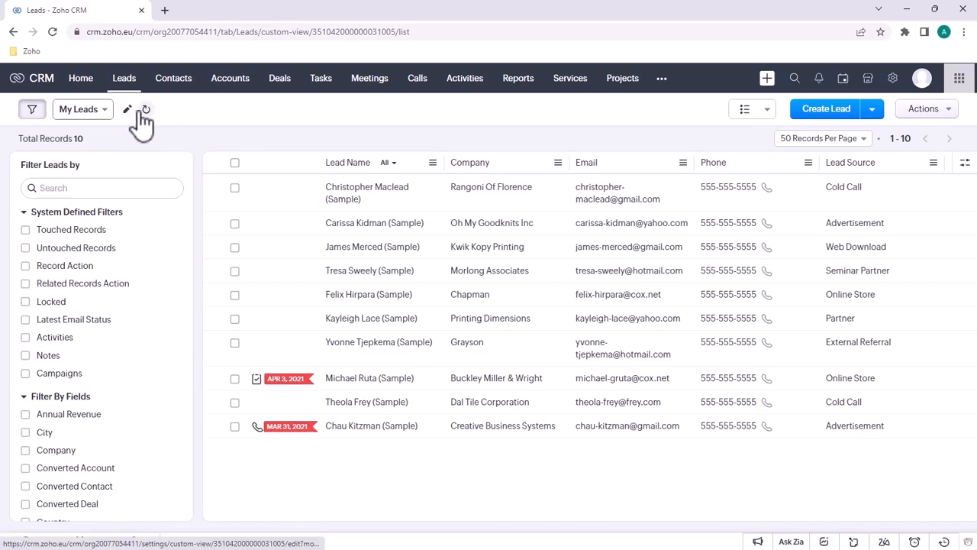
click(128, 112)
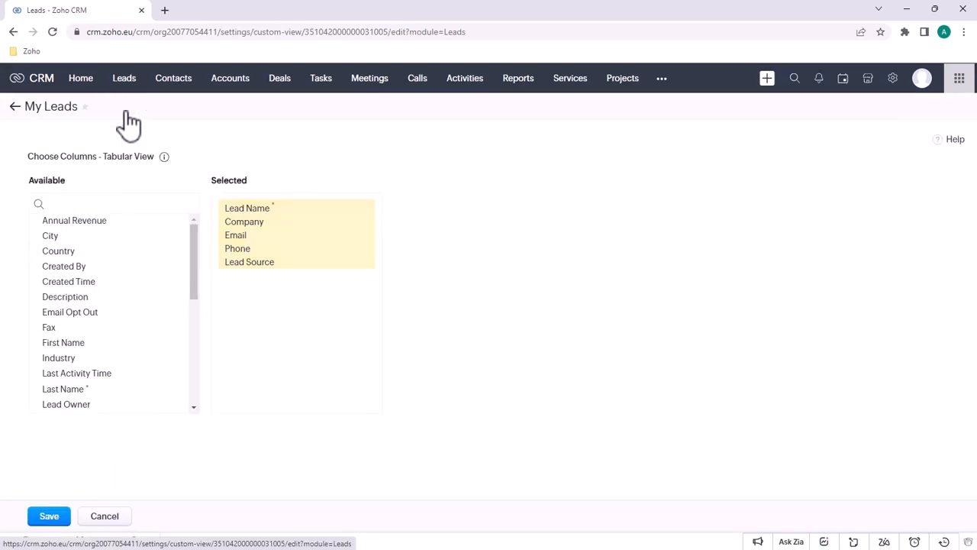
click(104, 516)
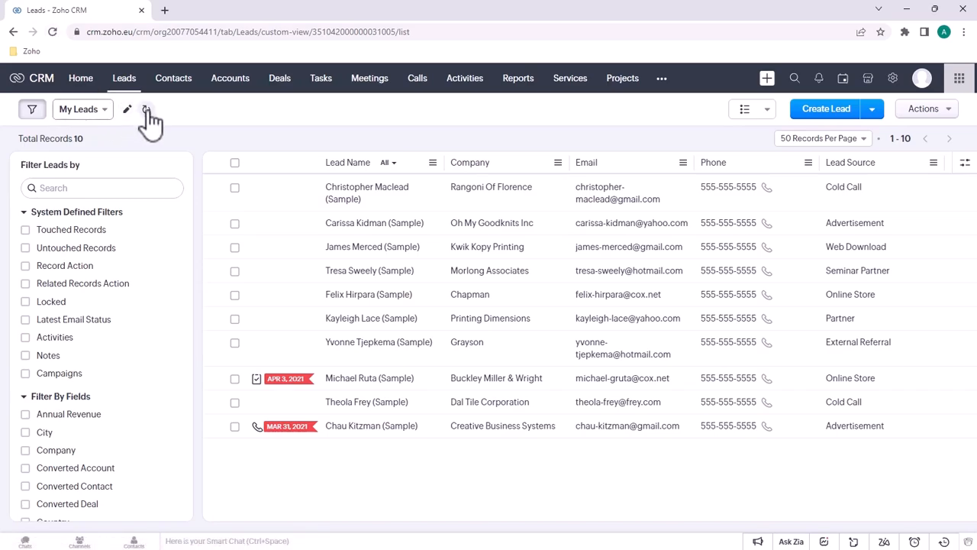
Refresh the My Leads list and bring up the List, Kanban, Tile and Table layout choices
click(147, 109)
mouse_move(131, 120)
click(771, 115)
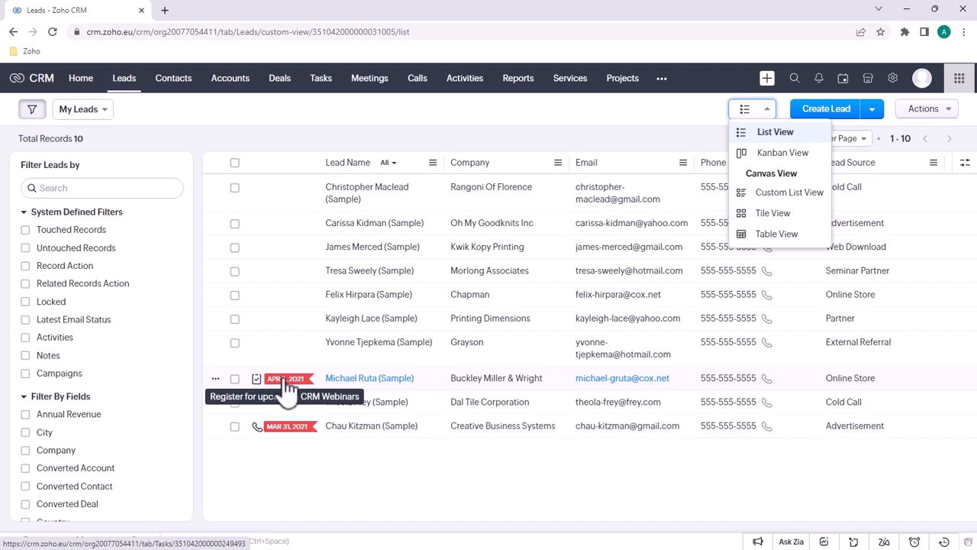
Switch My Leads to Kanban View and drag the €230,000 card into Contact in Future
click(785, 154)
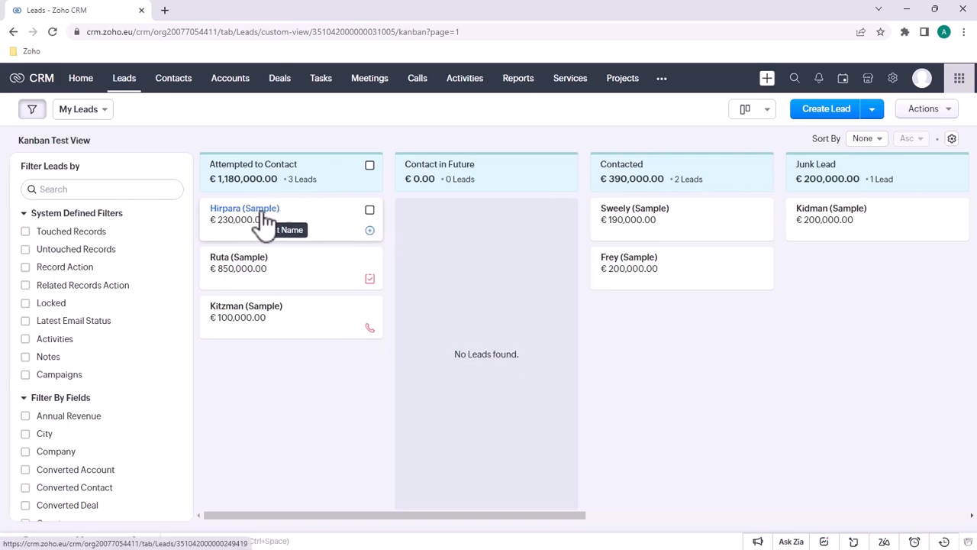
drag(259, 221, 473, 218)
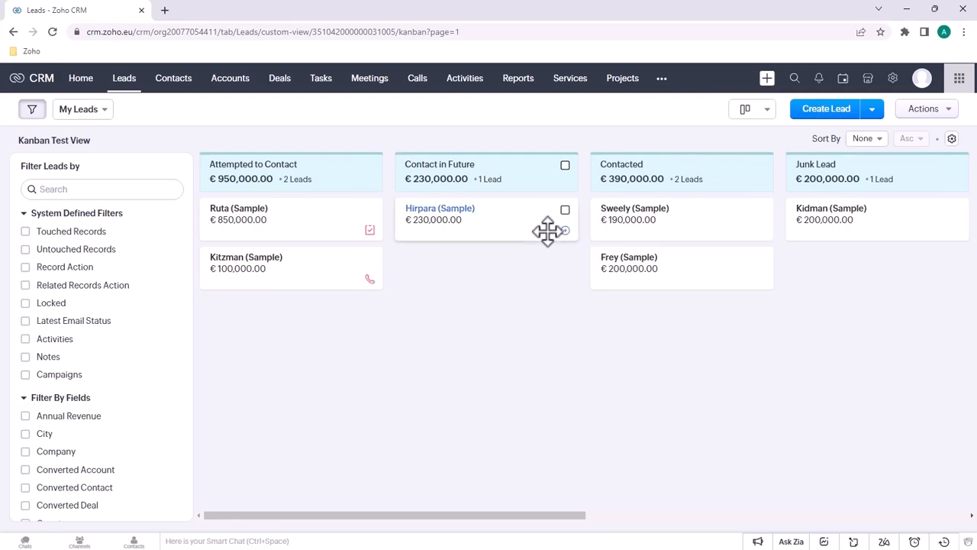
Preview and cancel the new-lead form, then show the Actions menu with Mass Delete and Mass Update
click(768, 113)
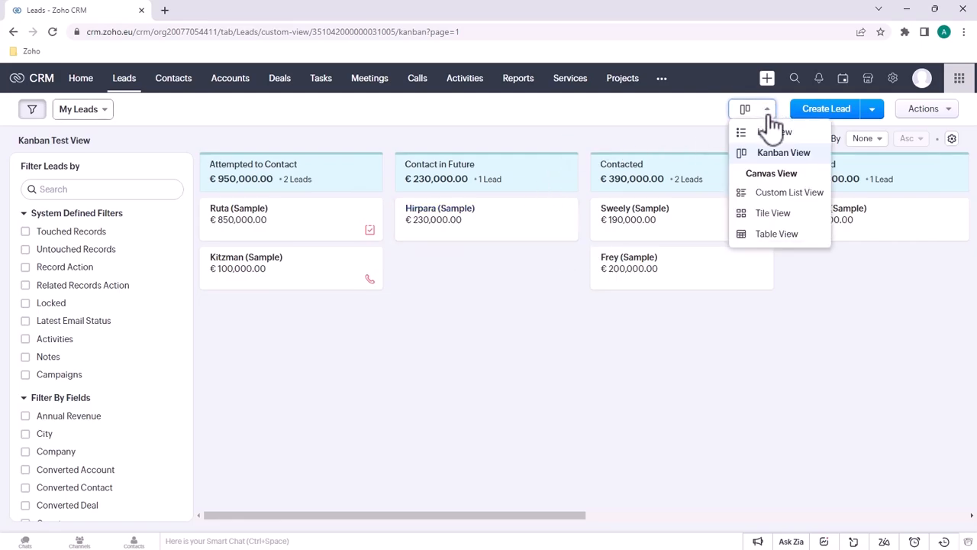
click(768, 108)
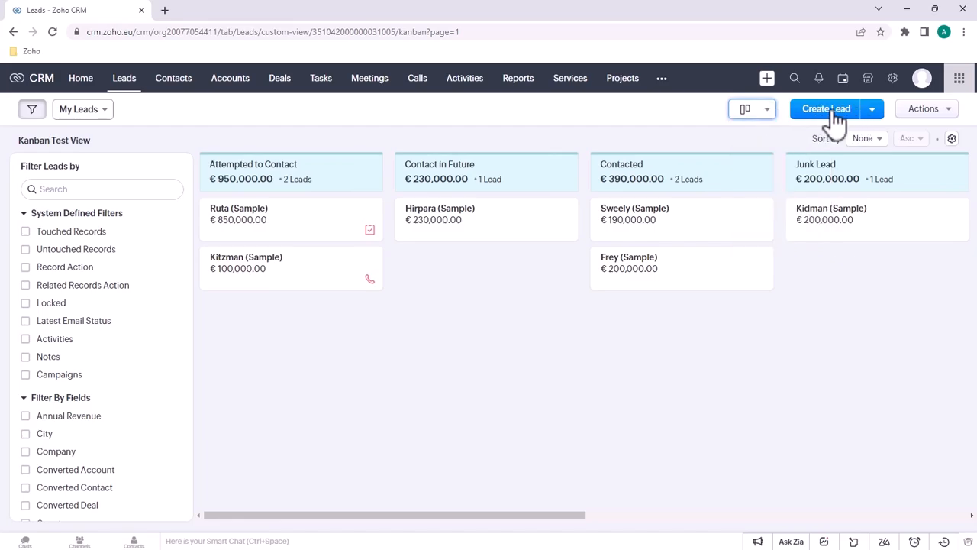
click(832, 115)
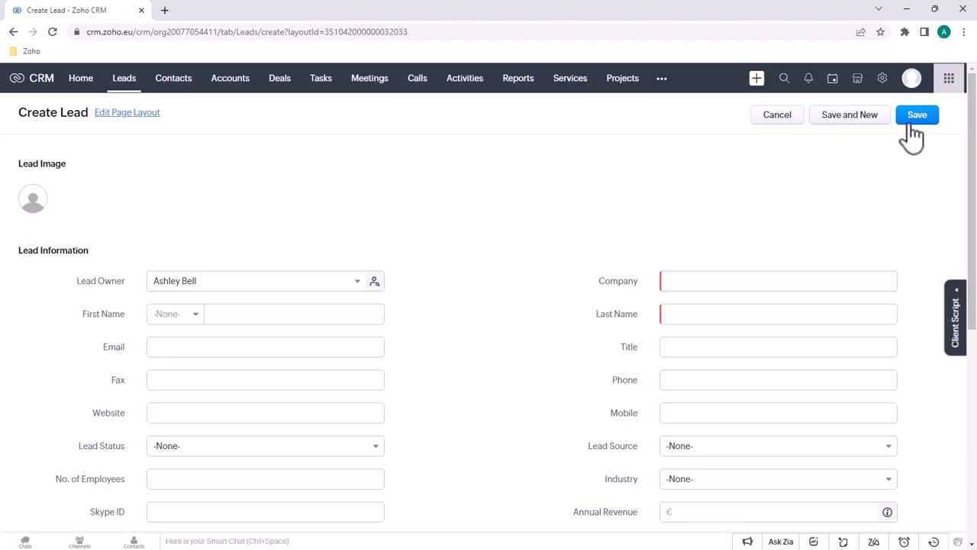
click(794, 120)
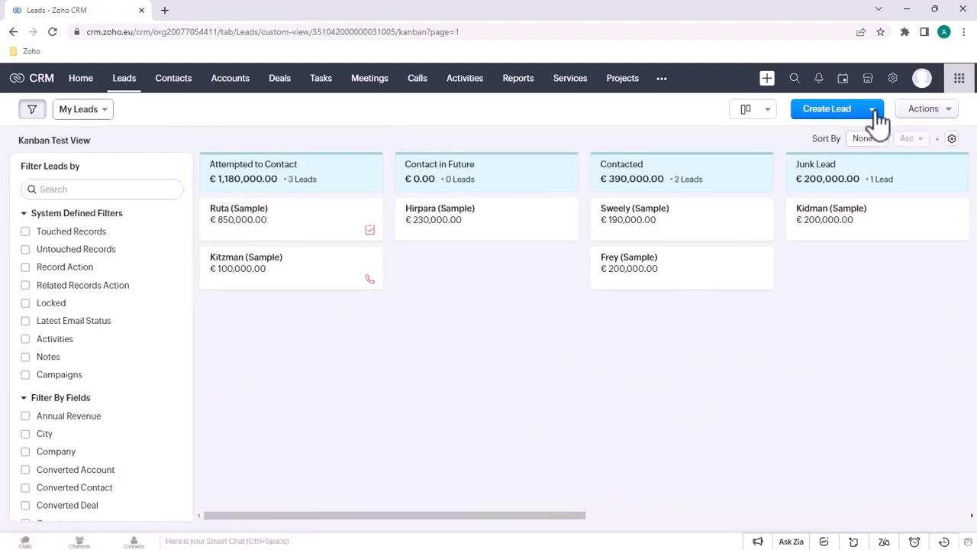
click(873, 116)
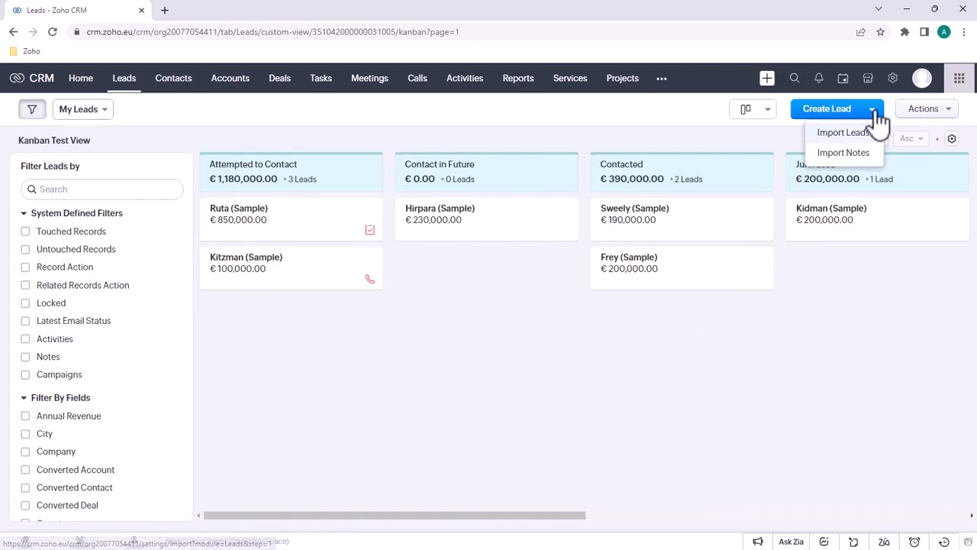
click(945, 115)
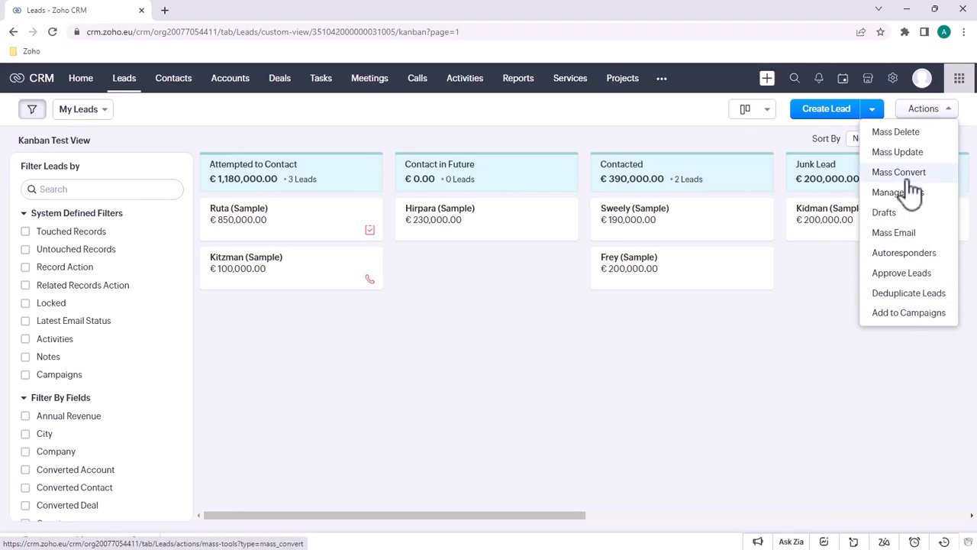
Dismiss the Actions menu and change the layout from Kanban to List view, showing all 10 leads
click(953, 119)
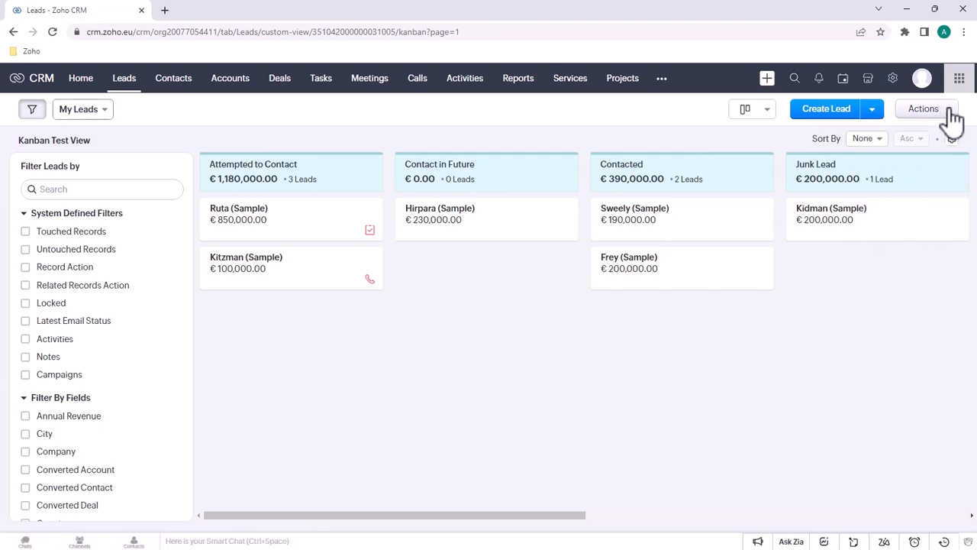
click(766, 113)
click(762, 135)
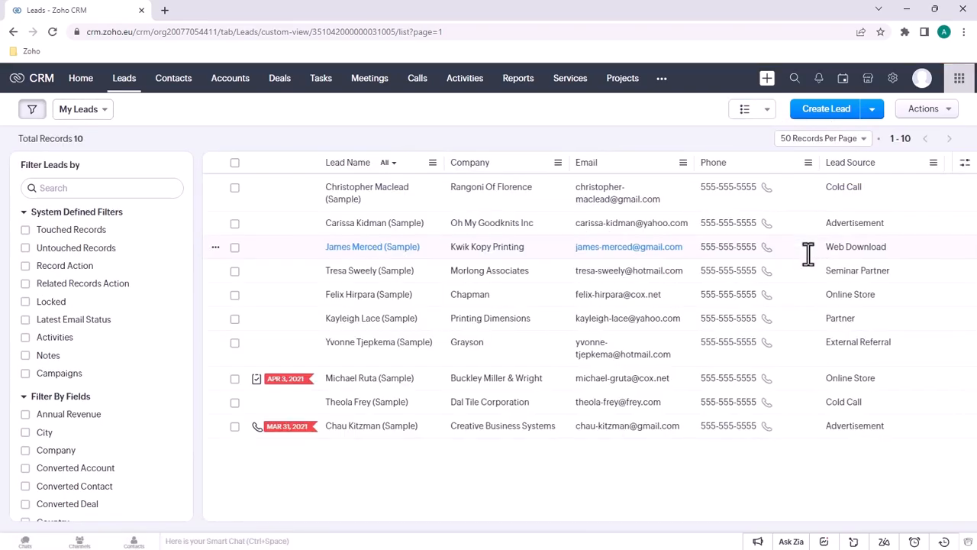
click(433, 163)
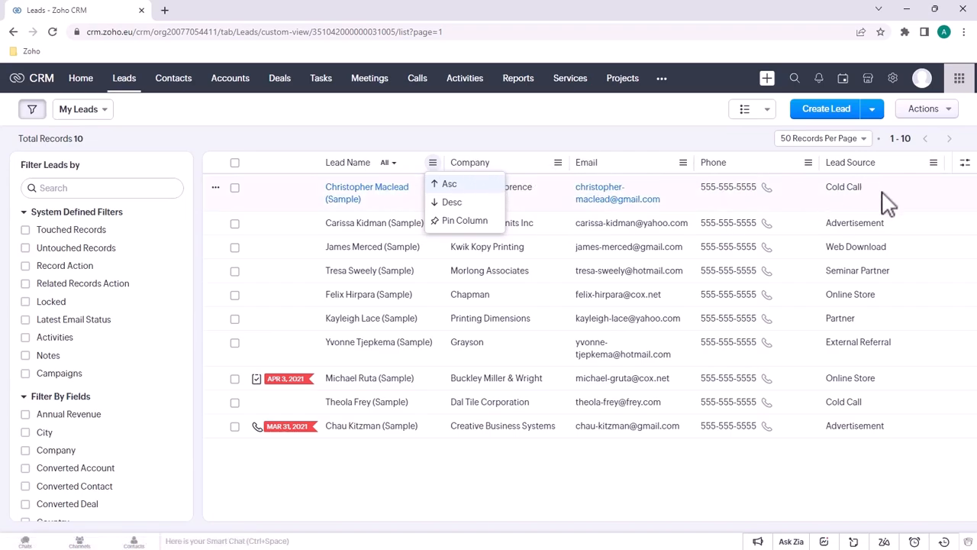
drag(730, 163, 700, 165)
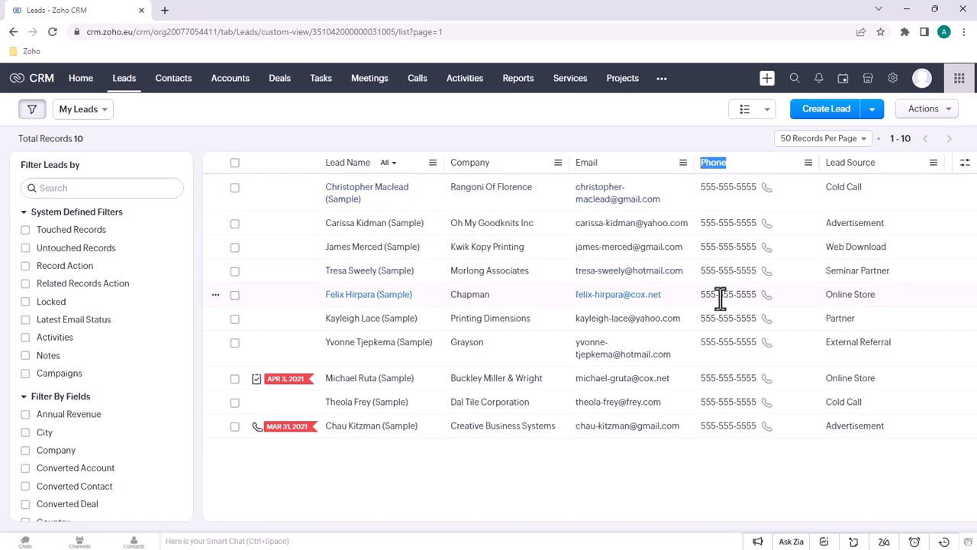
Search the filter fields for 'phone' and tick Phone, leaving its 'is' value empty
click(91, 189)
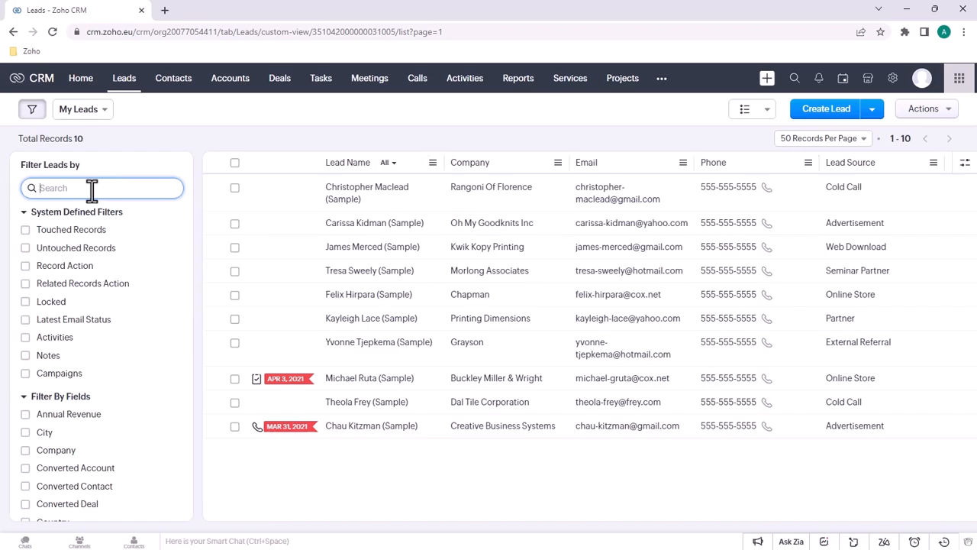
text(phone)
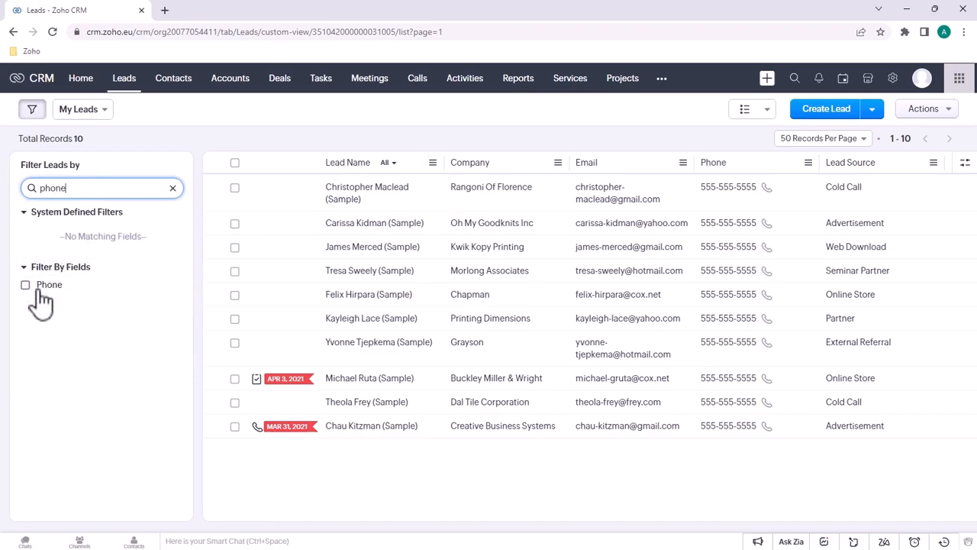
click(28, 285)
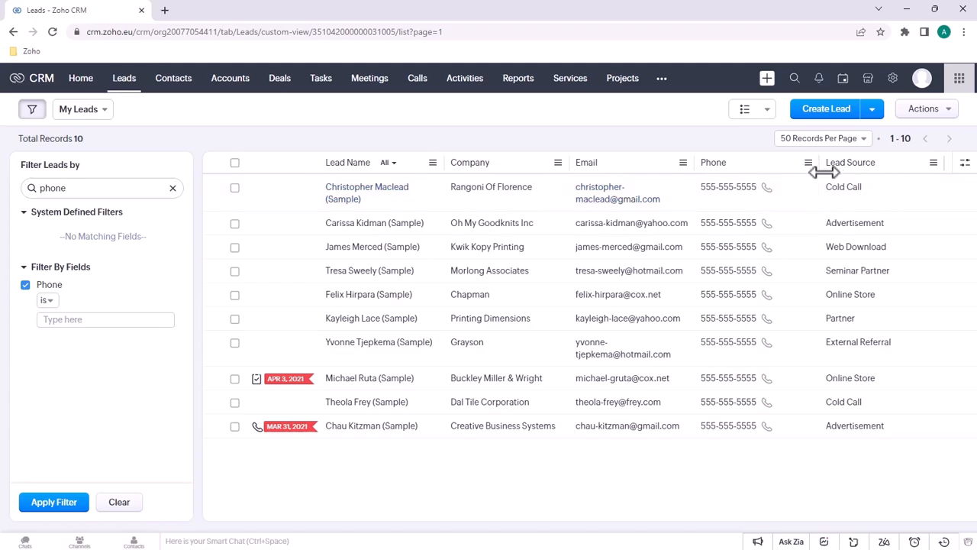
Uncheck Phone in Manage Columns and save, leaving Lead Name, Company, Email and Lead Source
click(965, 166)
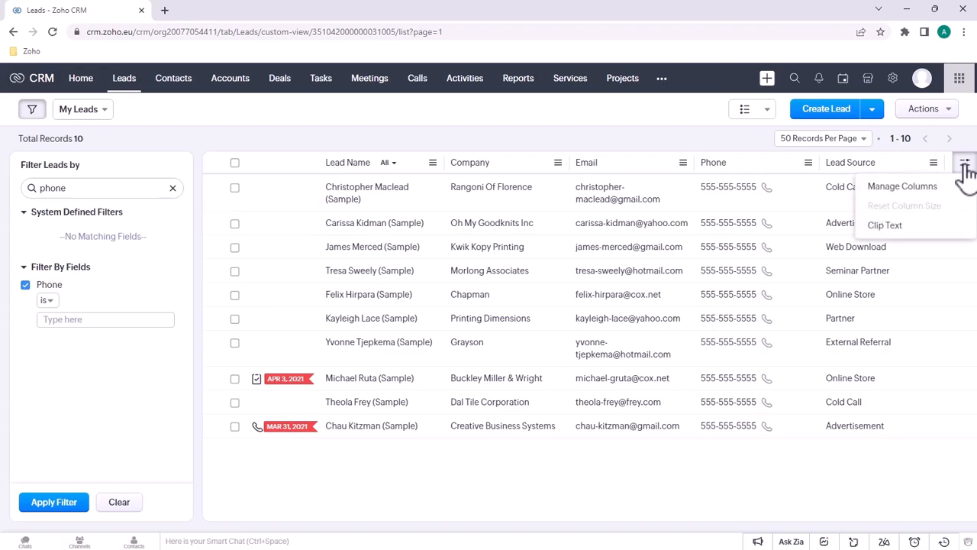
click(924, 188)
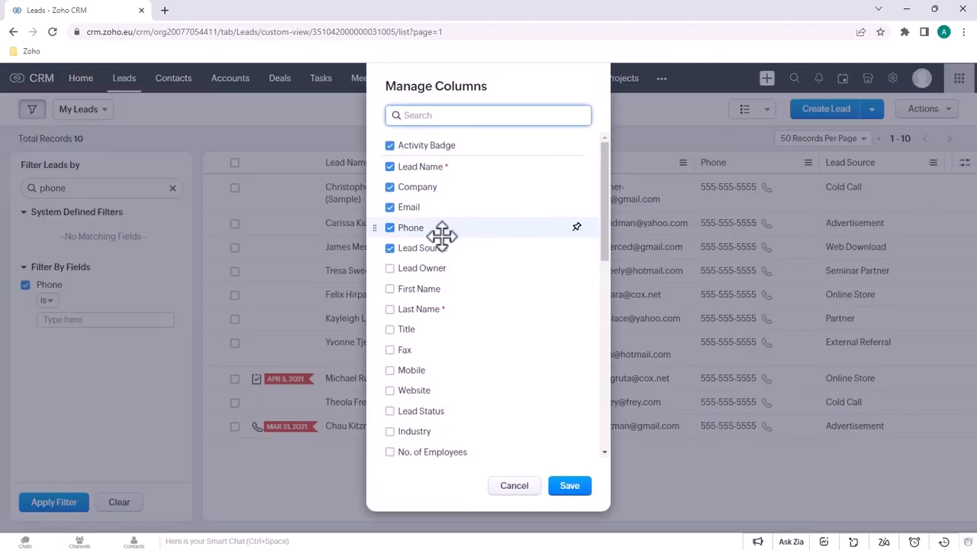
click(391, 227)
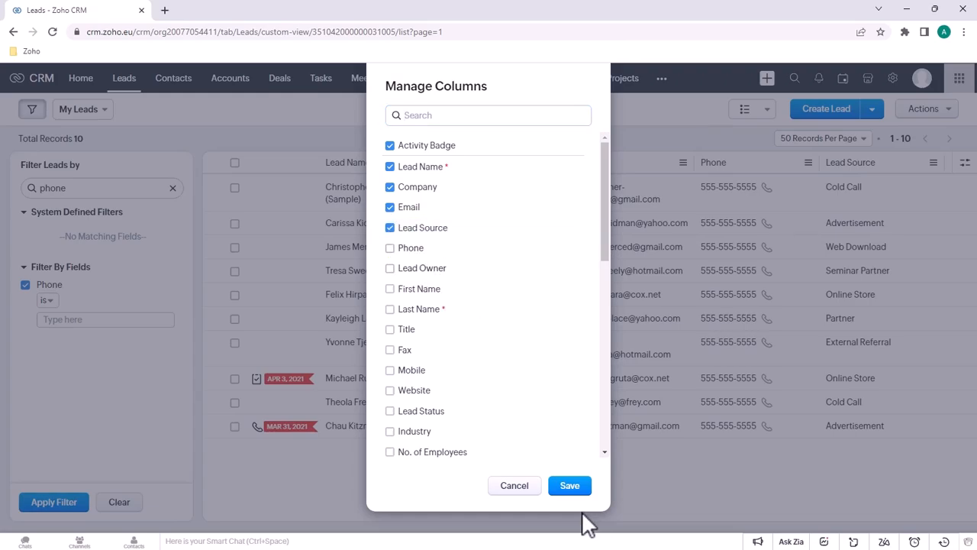
click(570, 486)
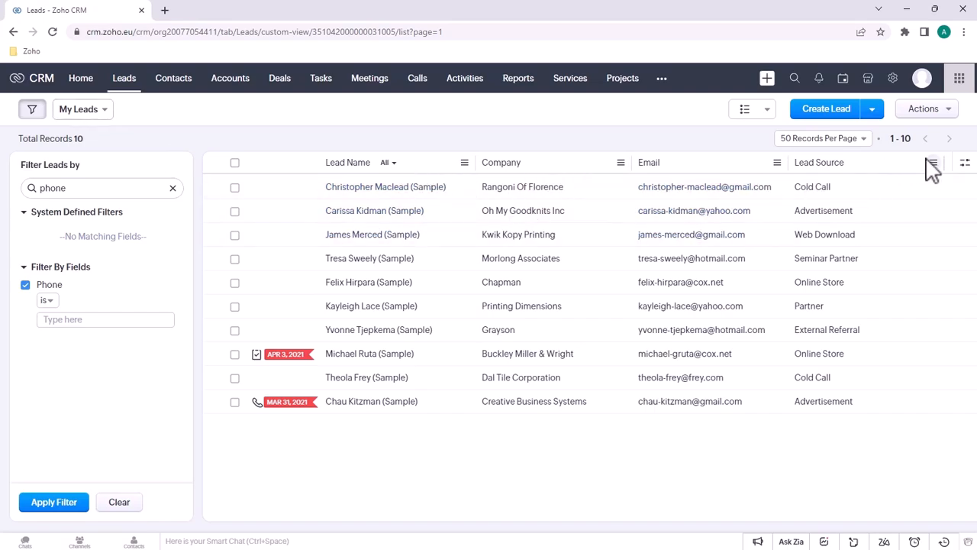
In Manage Columns, drag Lead Source just below Lead Name and save the new order
click(966, 170)
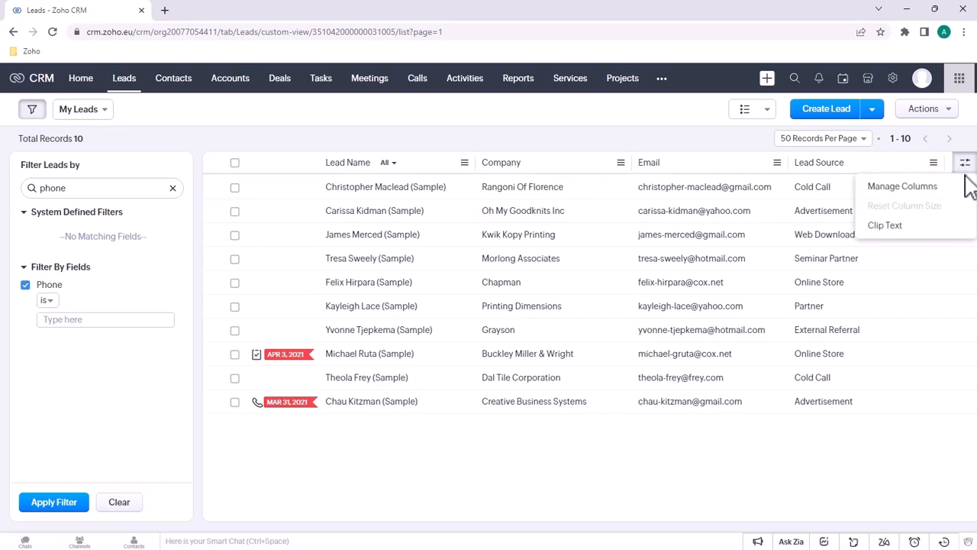
click(905, 188)
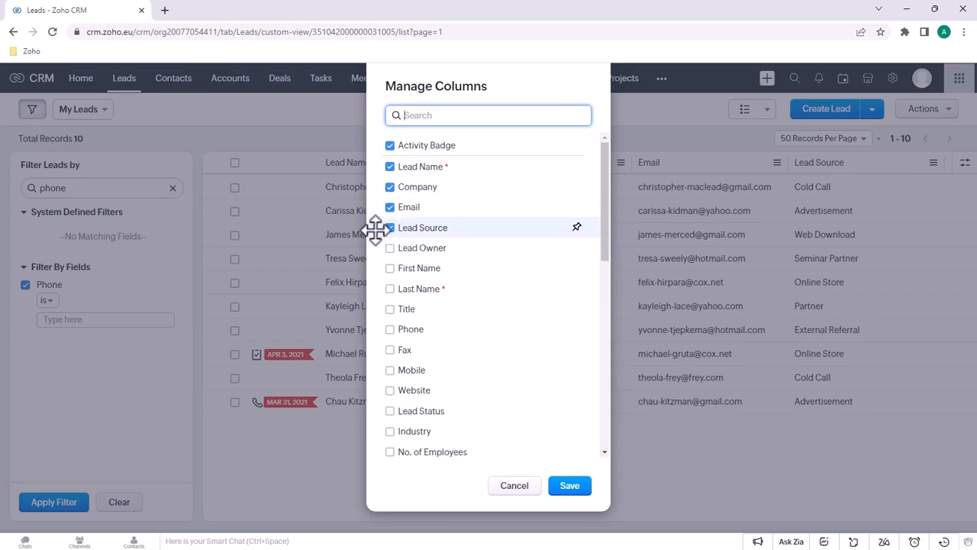
drag(375, 228, 401, 184)
click(579, 492)
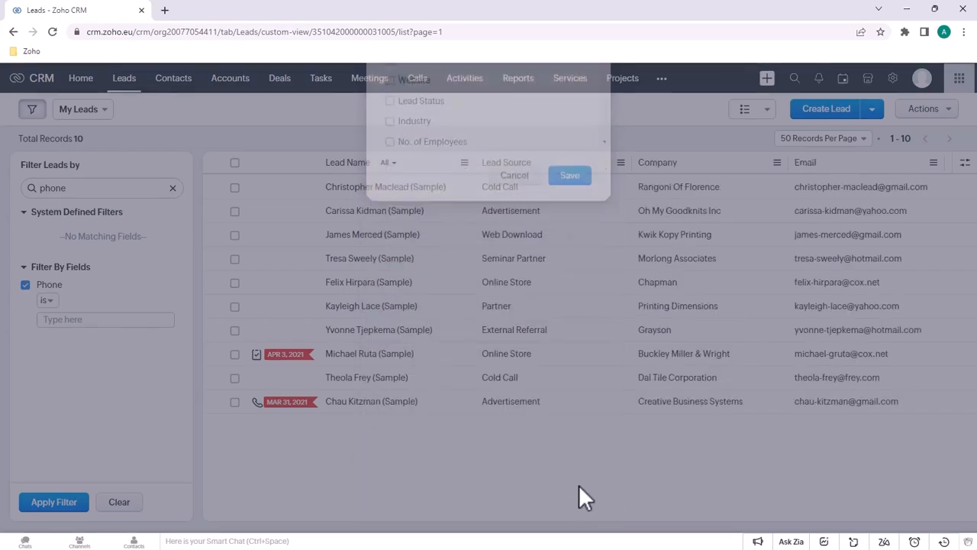